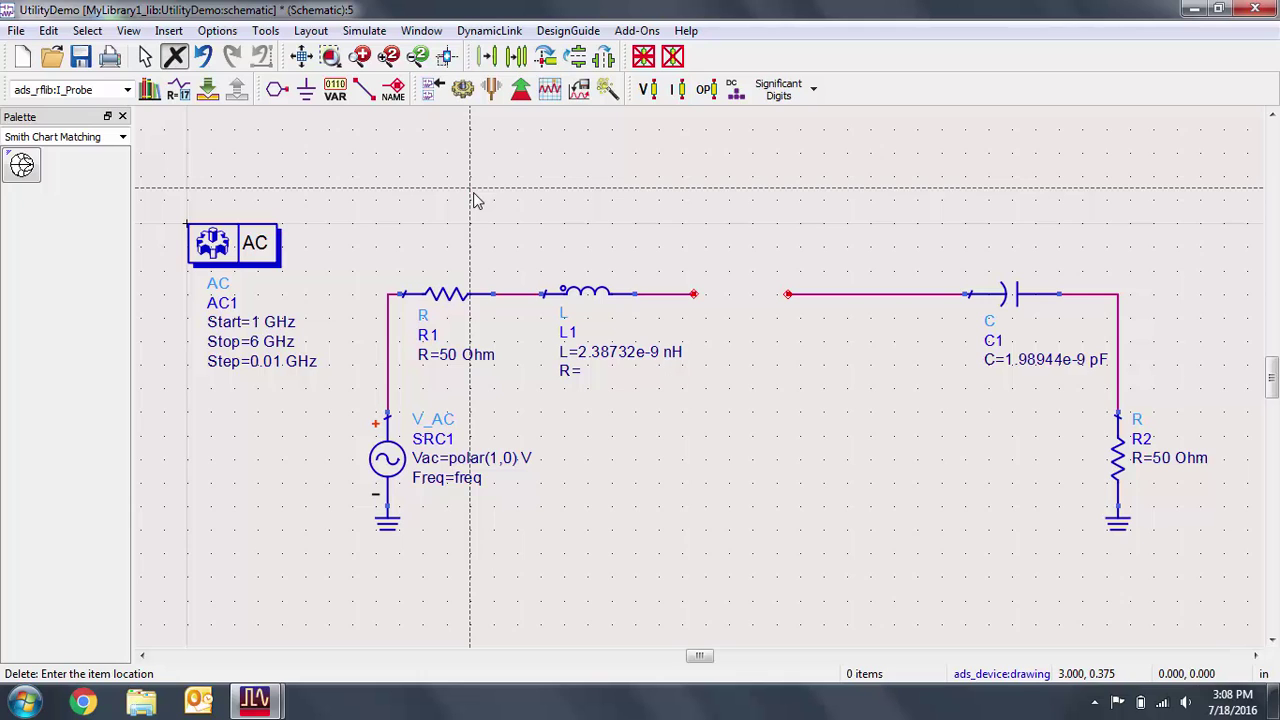
Place one DA_SmithChartMatch1 component in the wire gap between L1 and C1 and select it
click(22, 165)
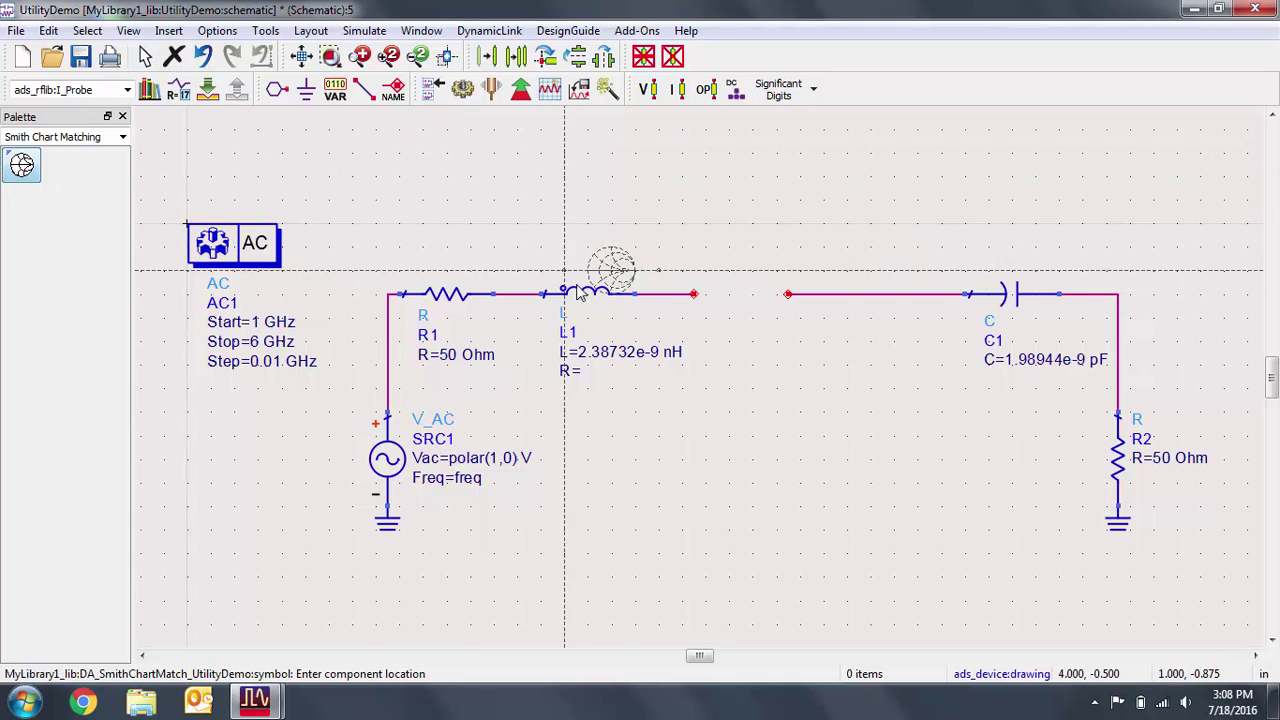
click(700, 298)
key(Escape)
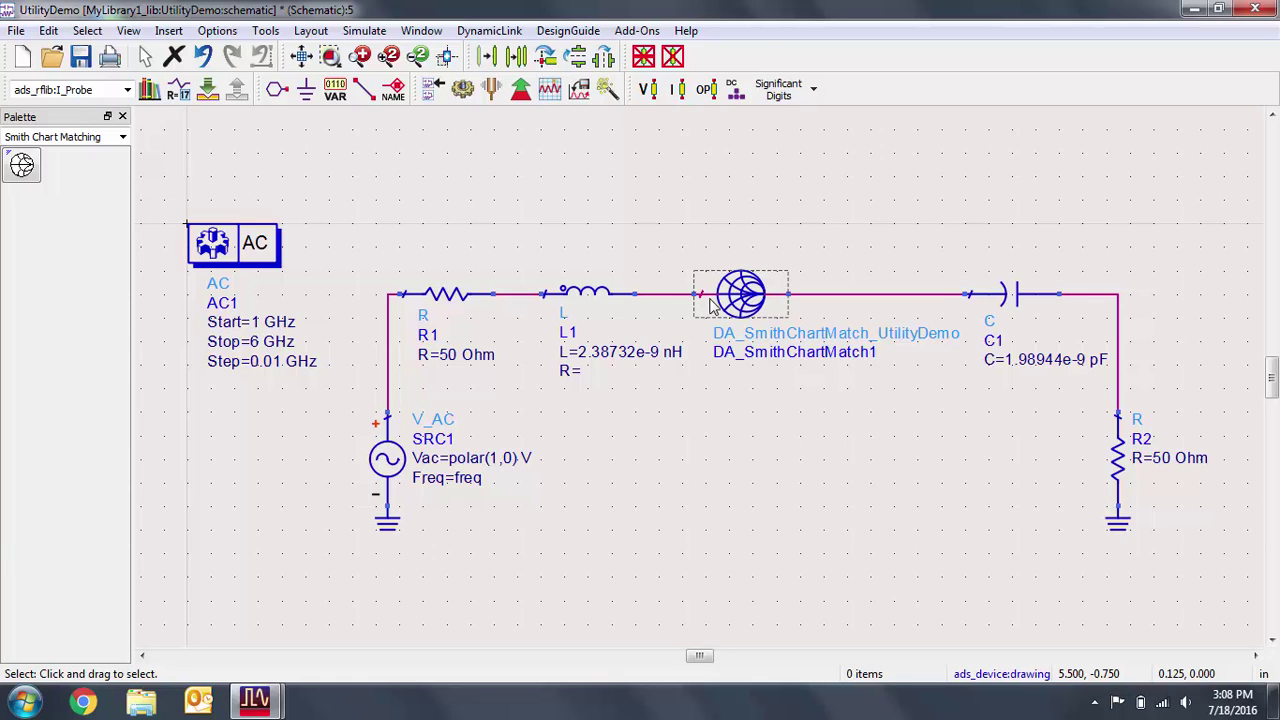
click(742, 292)
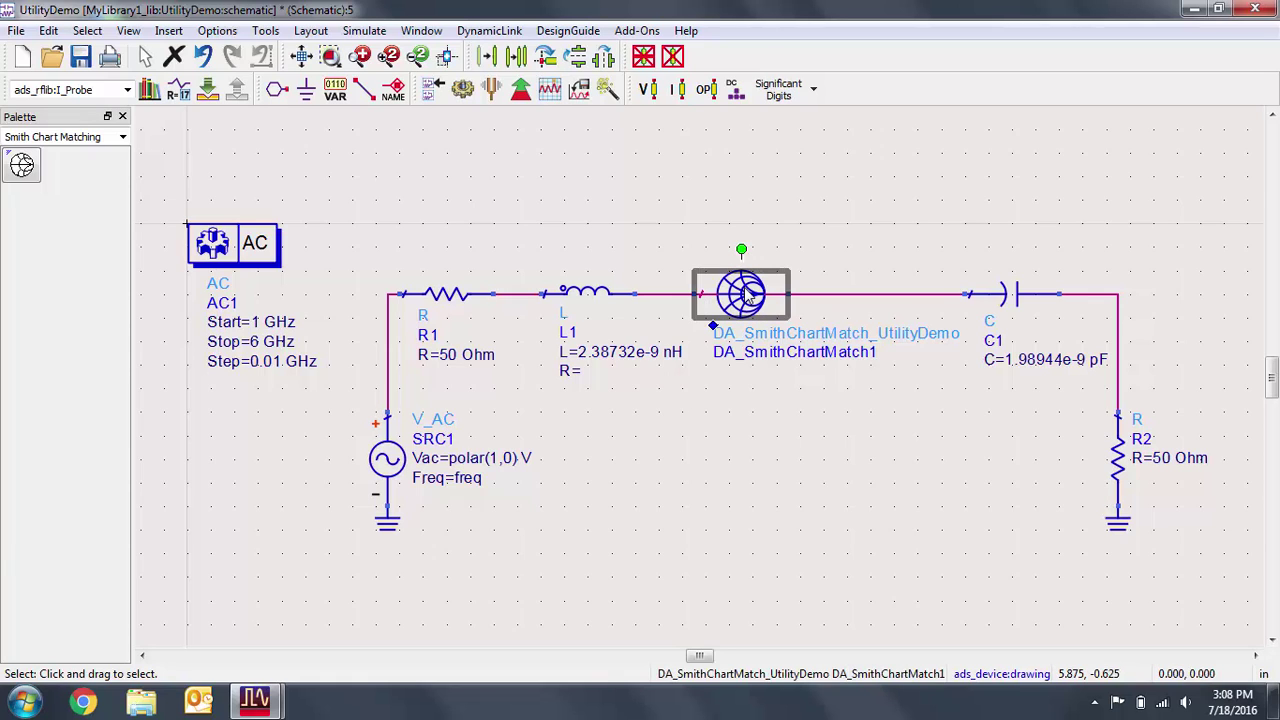
Launch Tools > Smith Chart for DA_SmithChartMatch1, keeping 'Update SmartComponent from Smith Chart Utility'
click(265, 30)
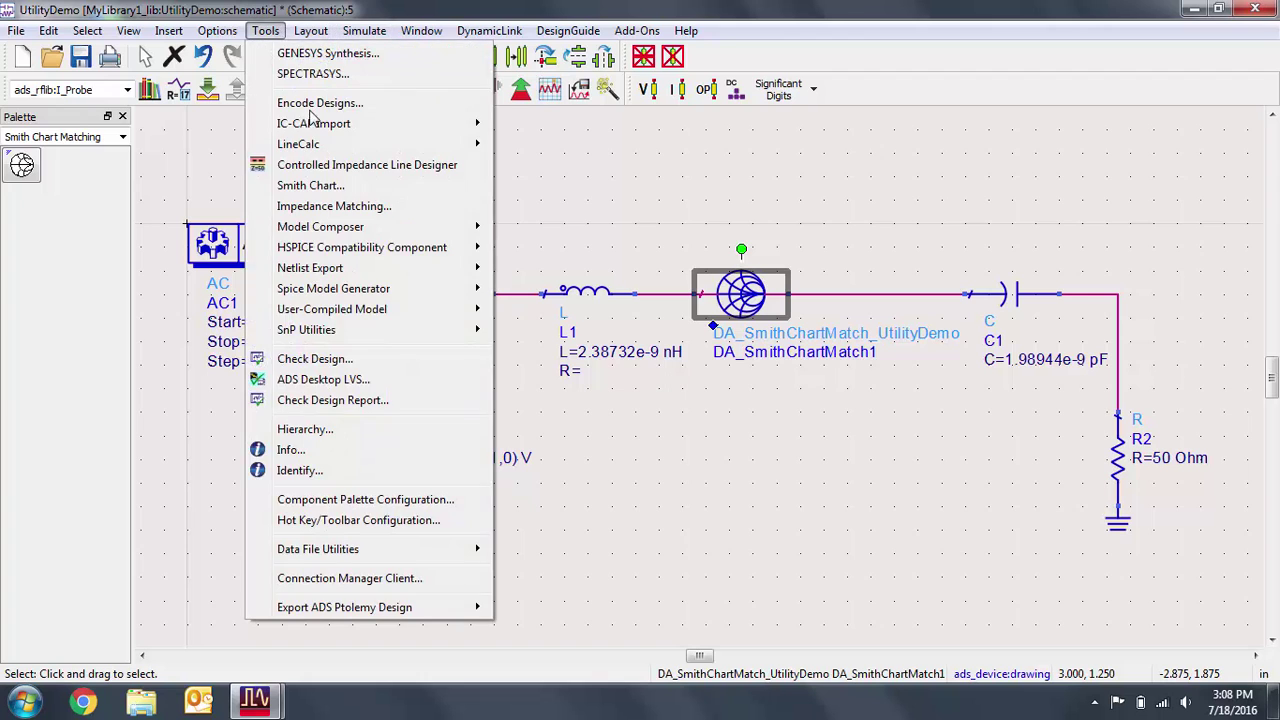
click(290, 186)
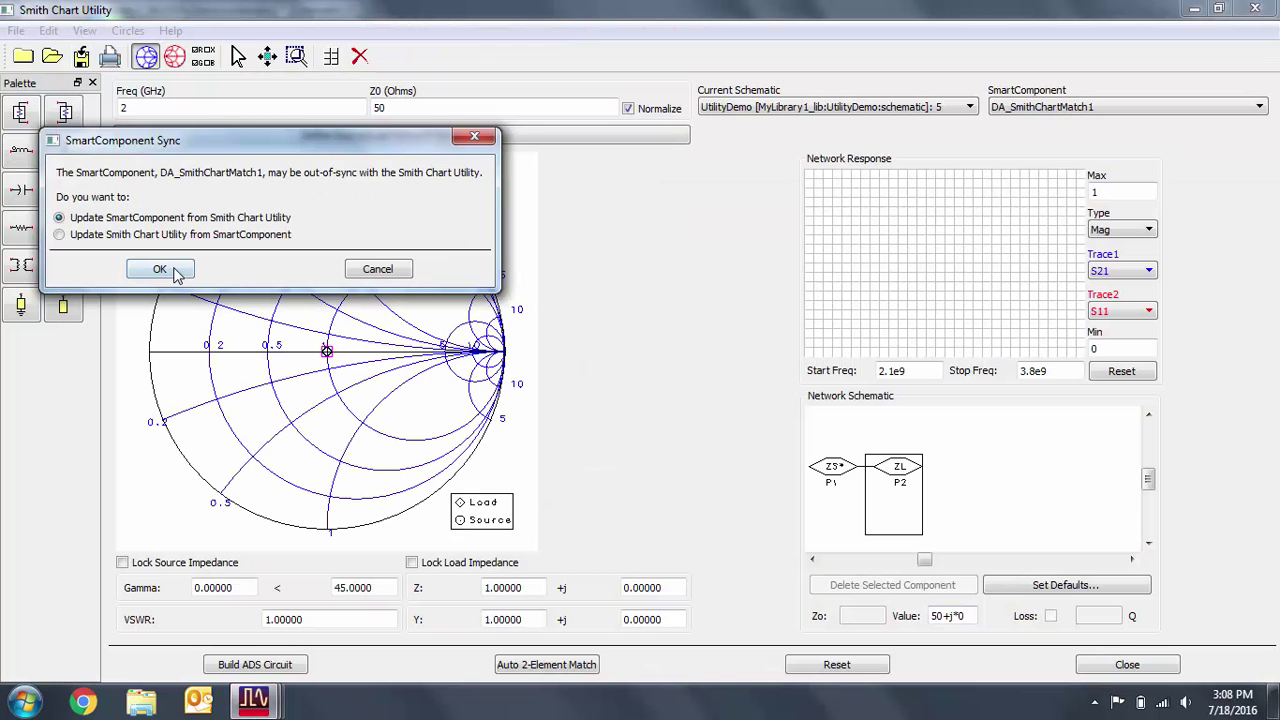
click(176, 272)
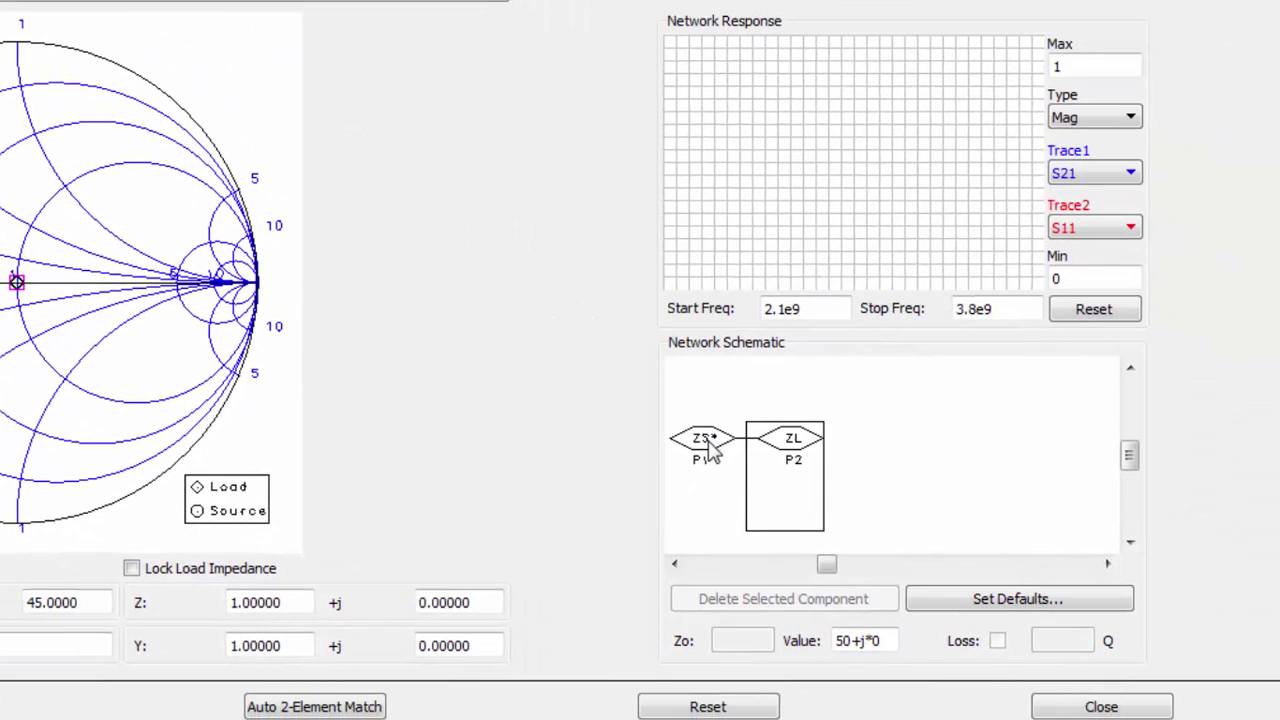
Set the source impedance ZS* to 25+j*30
click(706, 446)
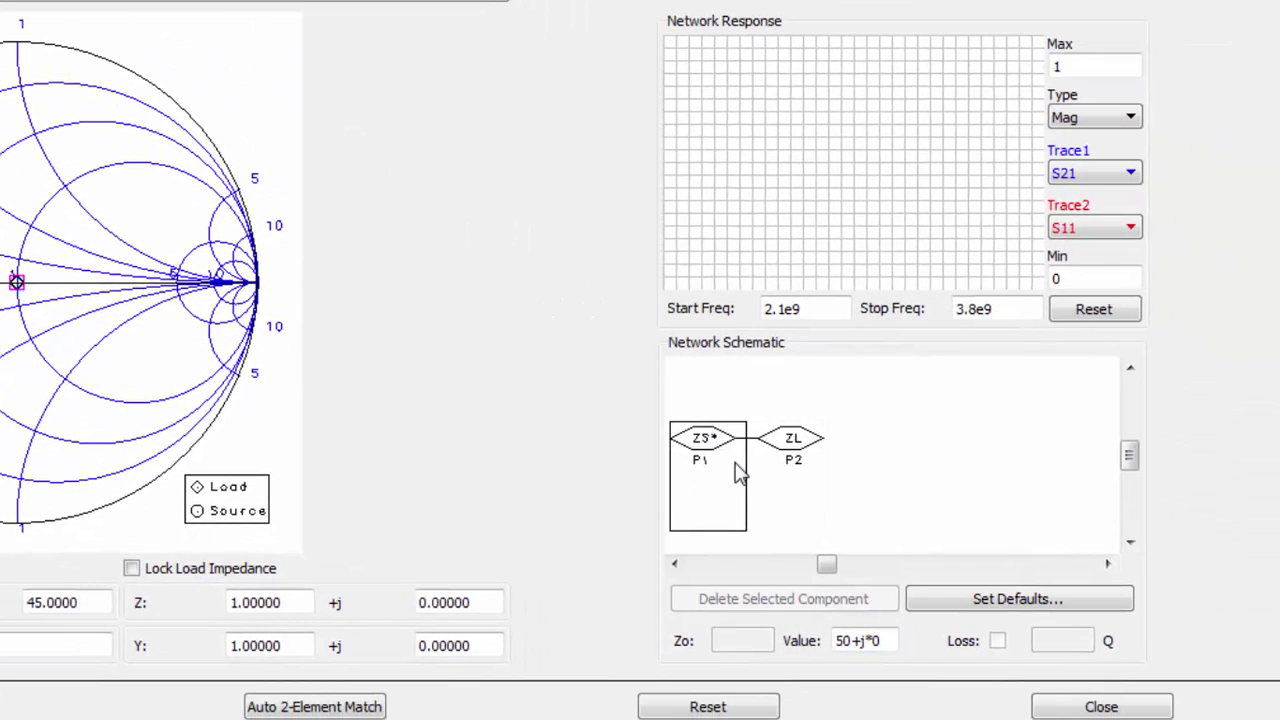
drag(891, 643, 826, 640)
text(25+j)
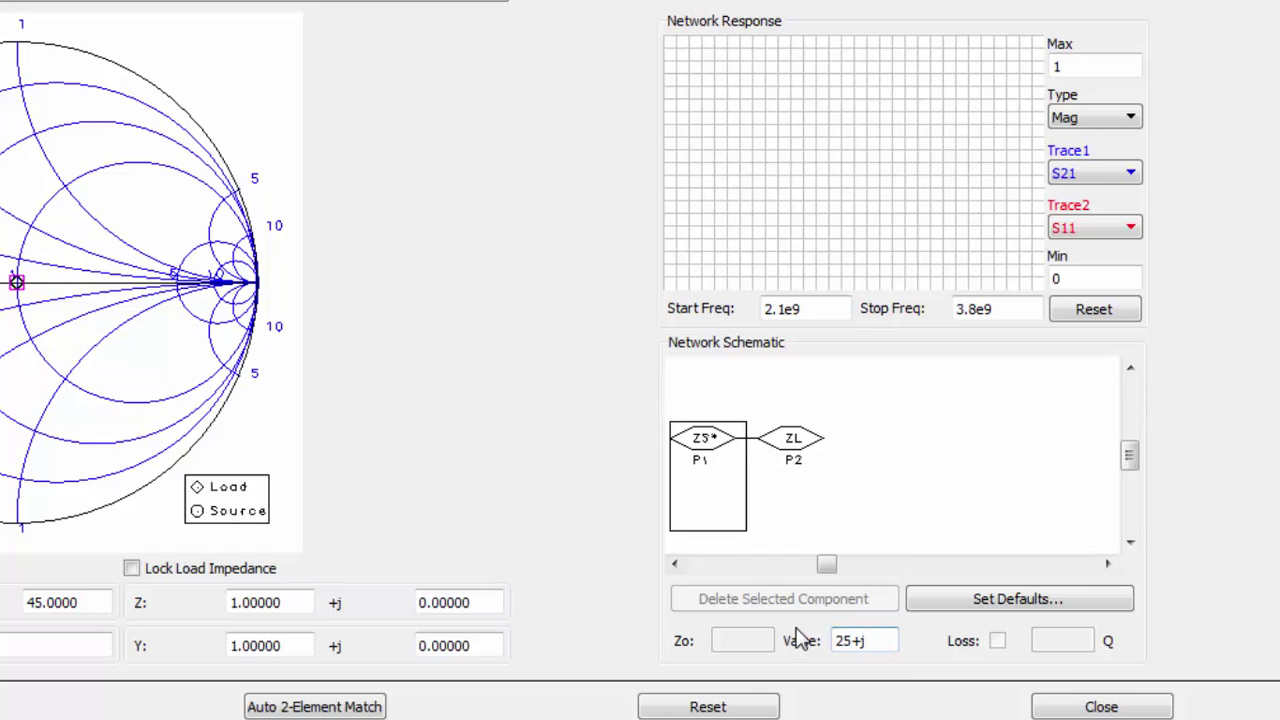
text(*30)
Set the load impedance ZL to 50-j*40
click(810, 453)
drag(893, 645, 814, 646)
text(50-)
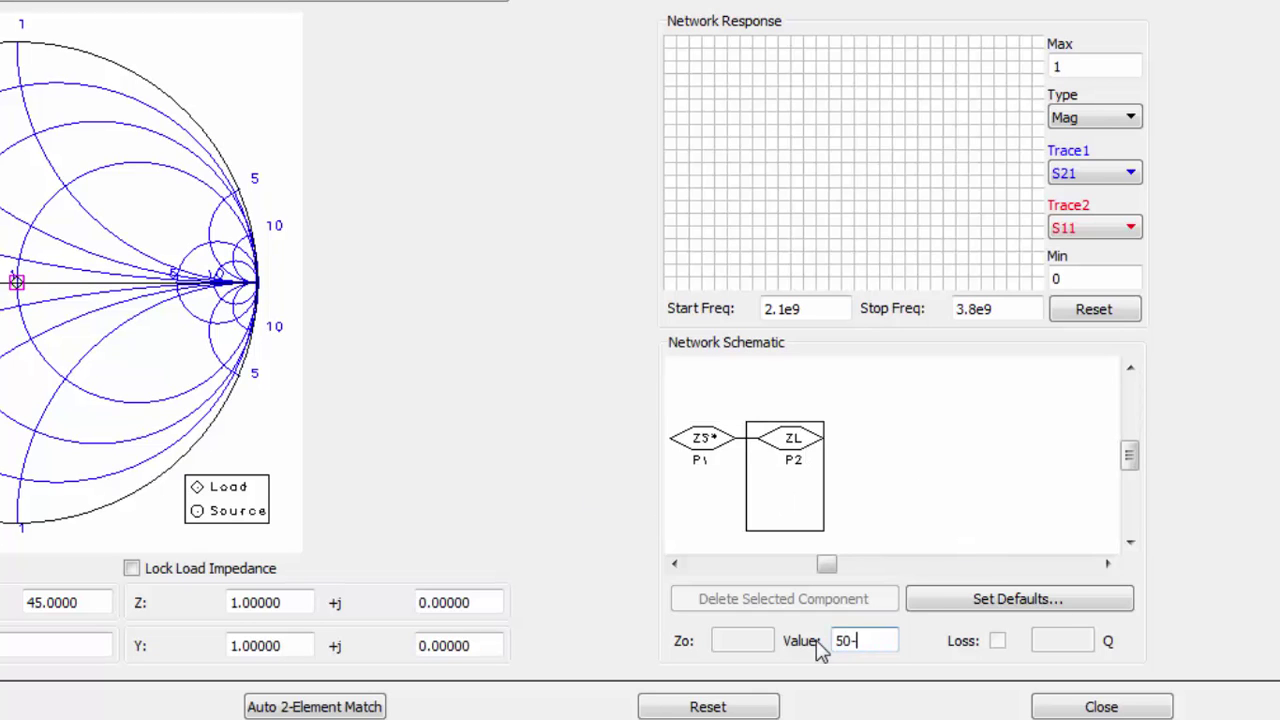
text(j*40)
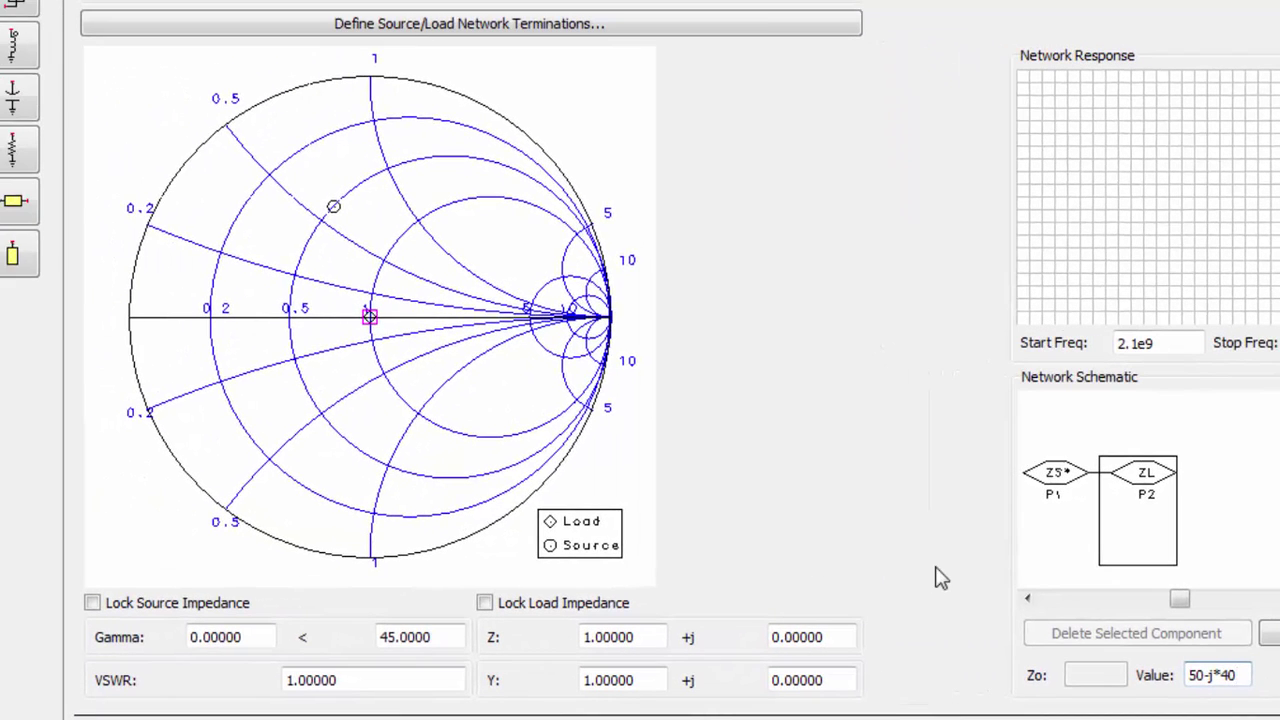
Check Lock Source Impedance and Lock Load Impedance
click(222, 603)
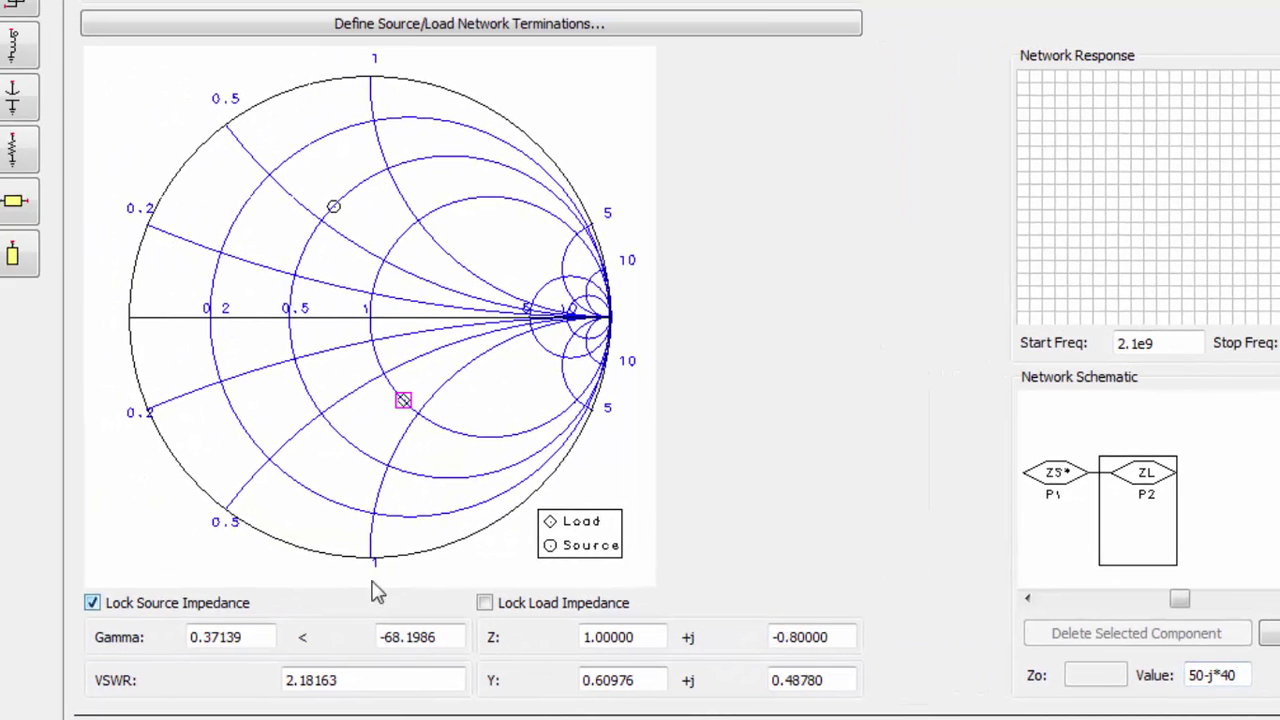
click(578, 605)
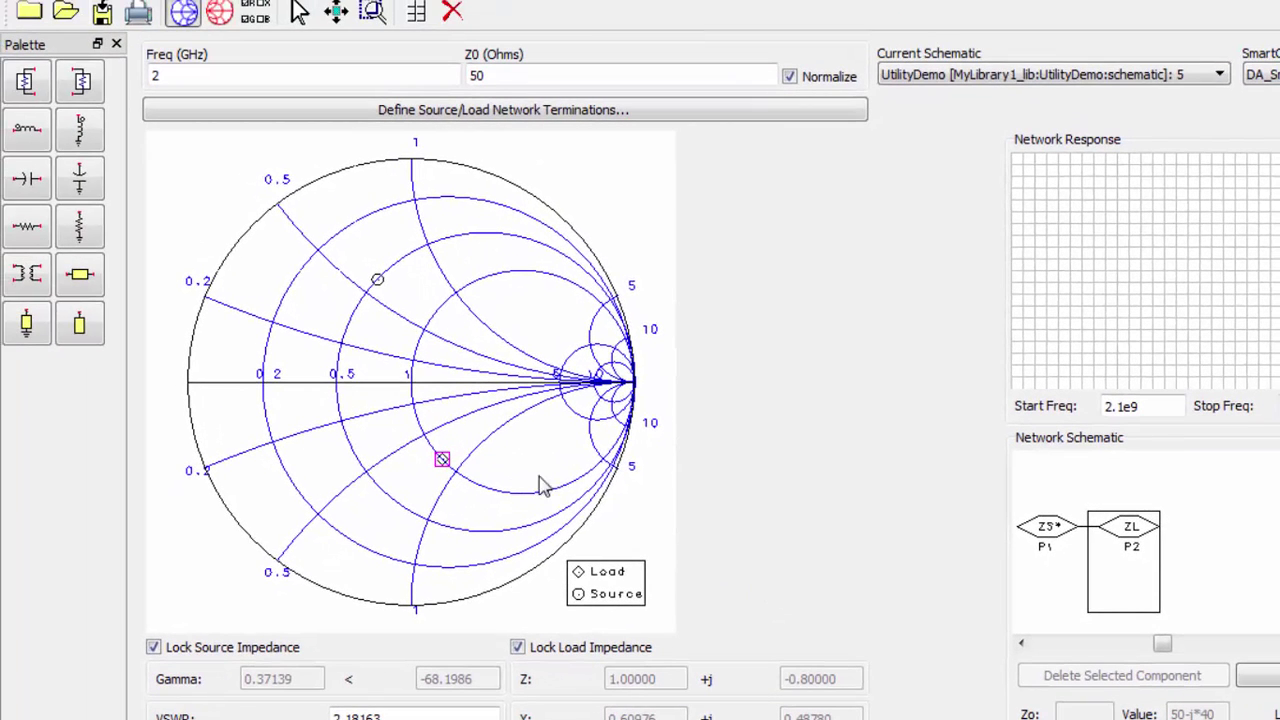
Place a shunt capacitor and a series inductor ending at the source point on the Smith chart
click(99, 198)
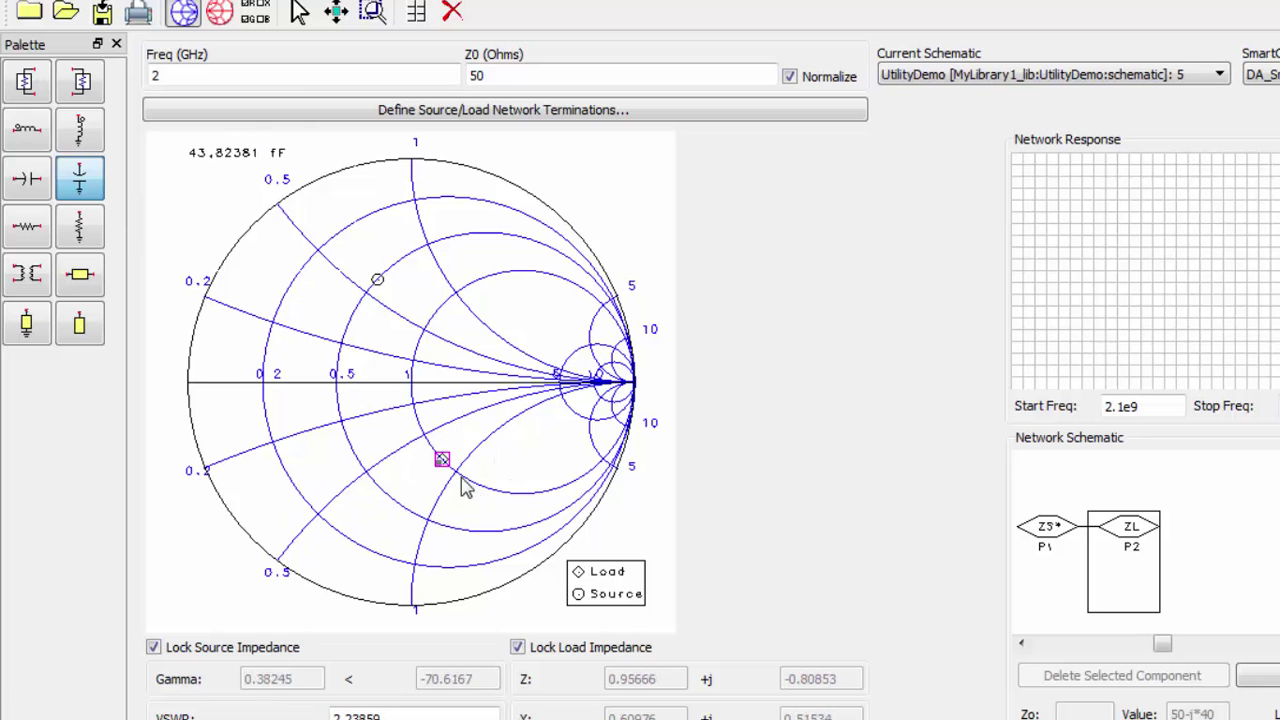
click(401, 514)
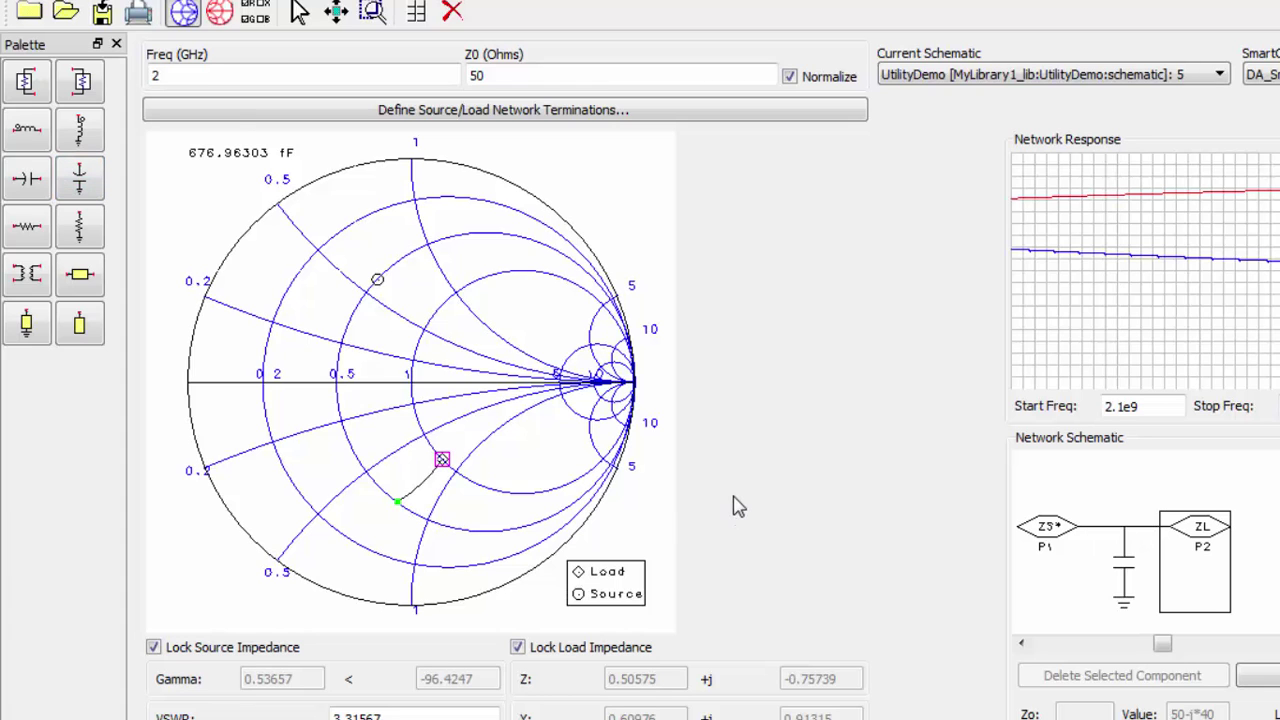
click(28, 142)
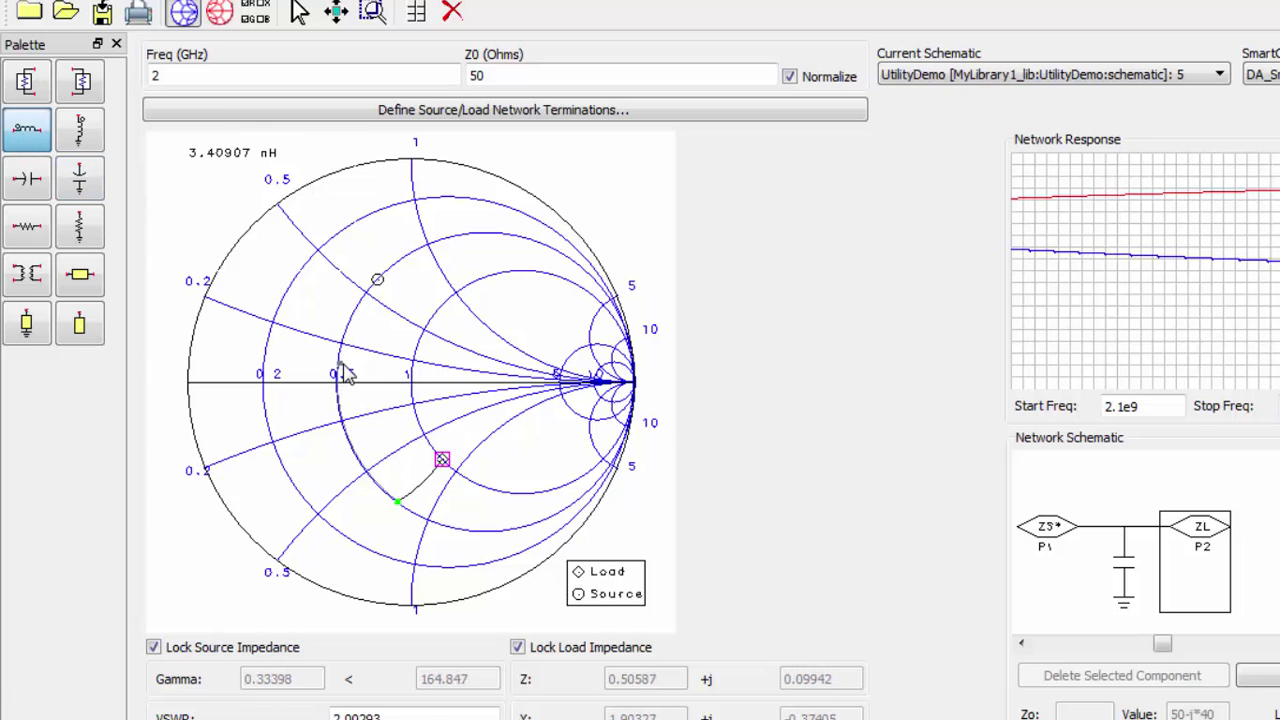
click(377, 281)
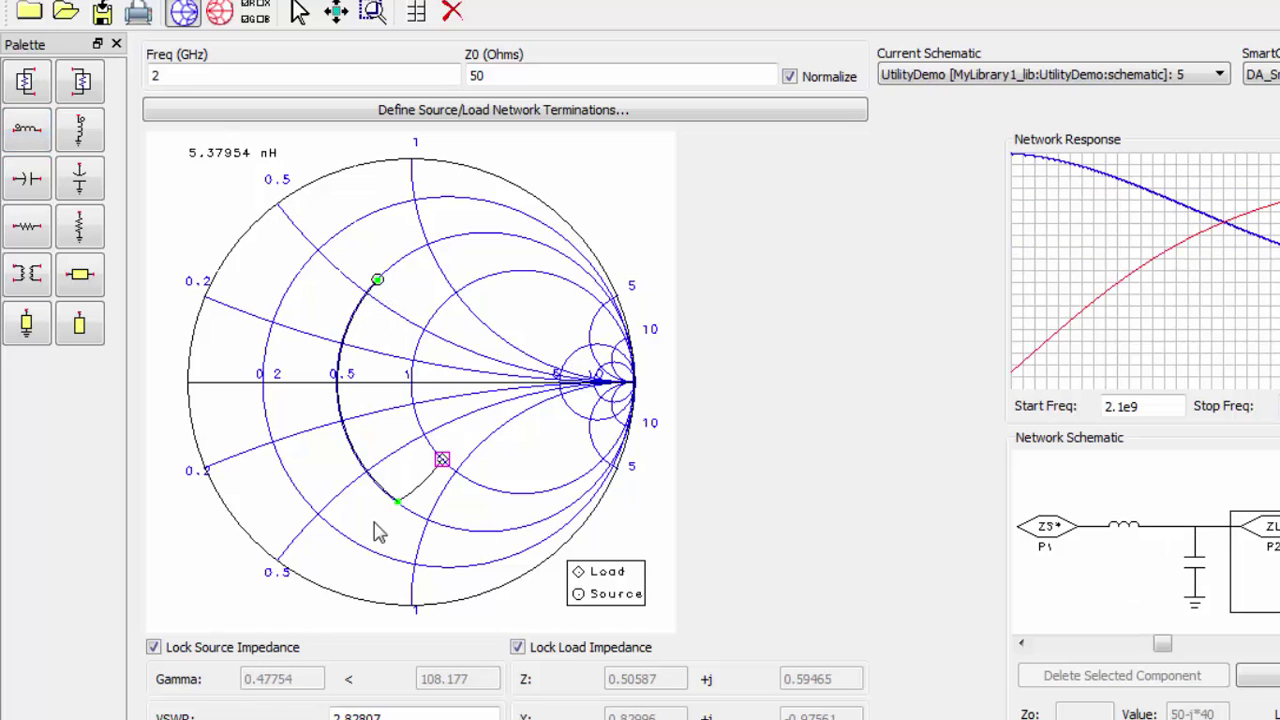
Retune the capacitor and inductor markers until the arcs meet, inductor near 5.40481 nH
click(407, 495)
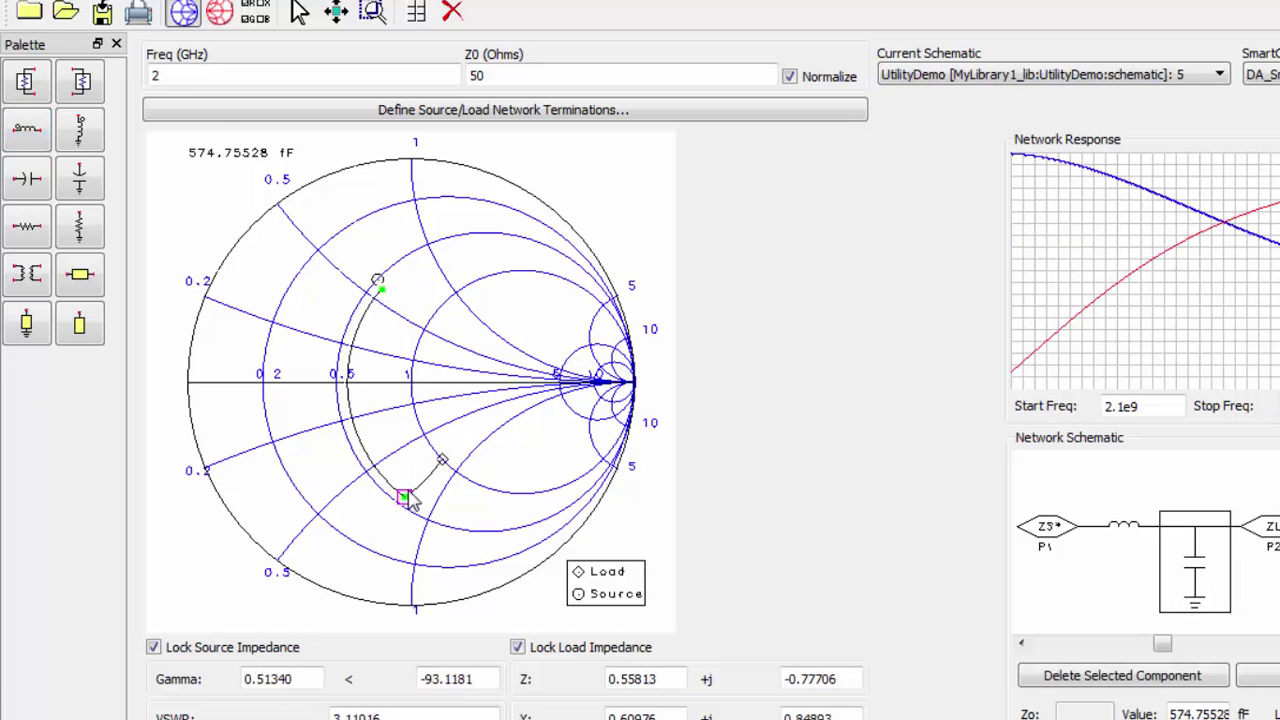
drag(410, 492, 428, 477)
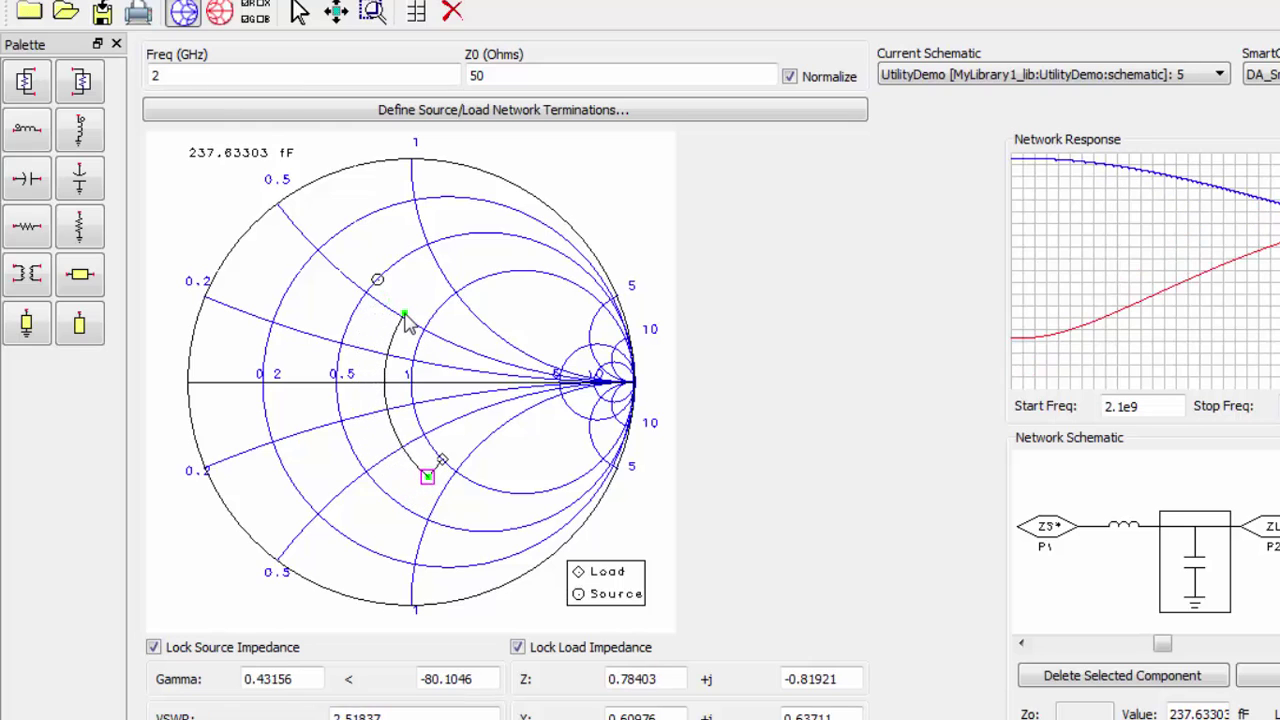
drag(406, 317, 416, 315)
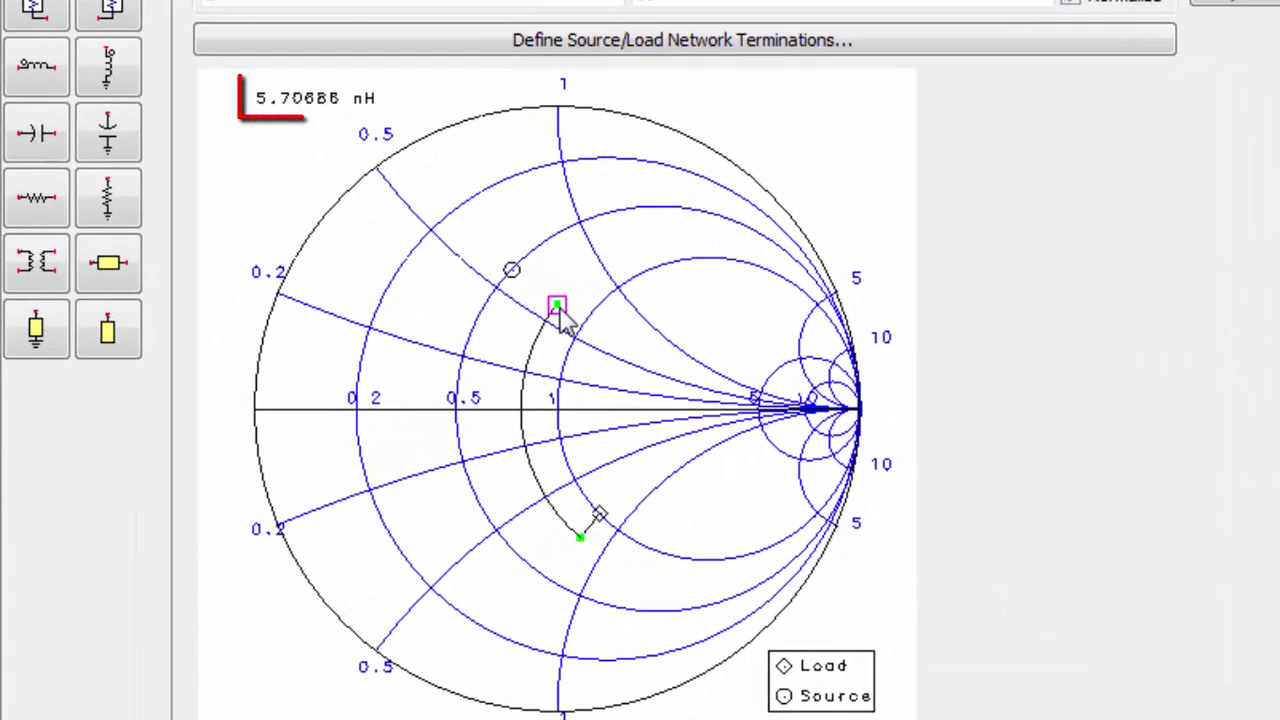
mouse_move(580, 537)
mouse_down()
mouse_move(546, 566)
mouse_move(546, 585)
mouse_up()
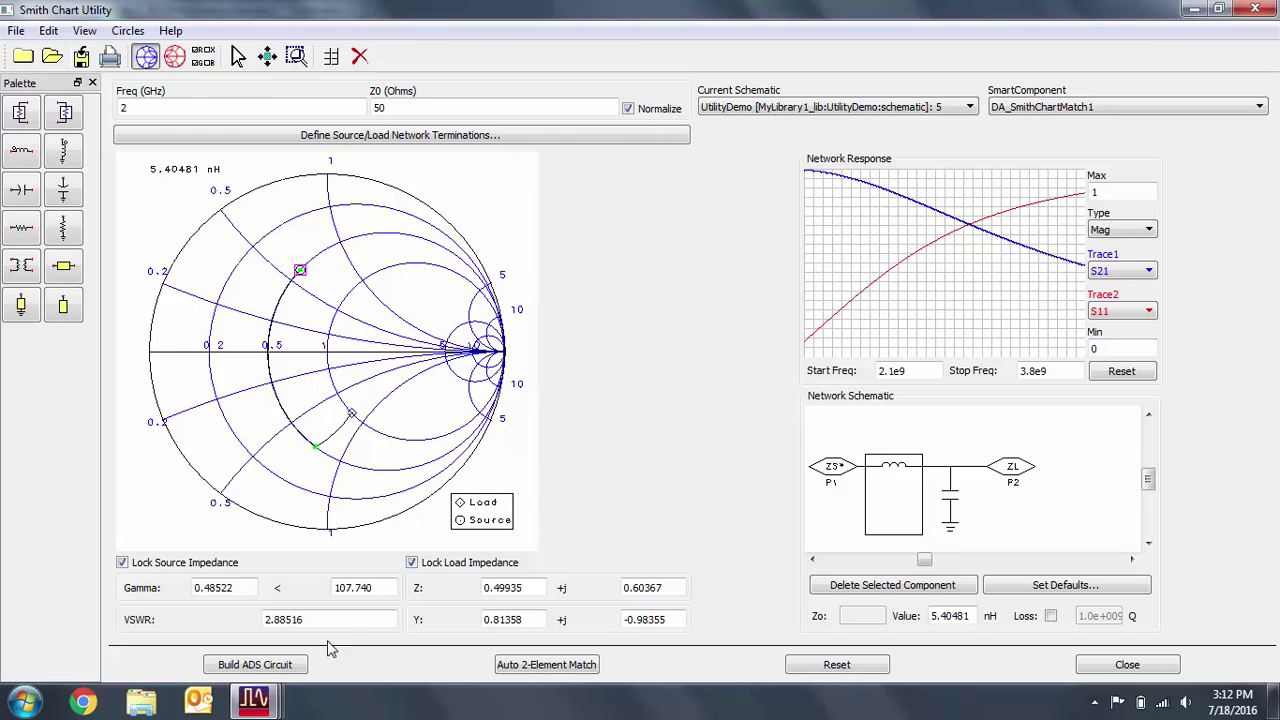
Set the series inductor value to 5.39132 nH
click(299, 661)
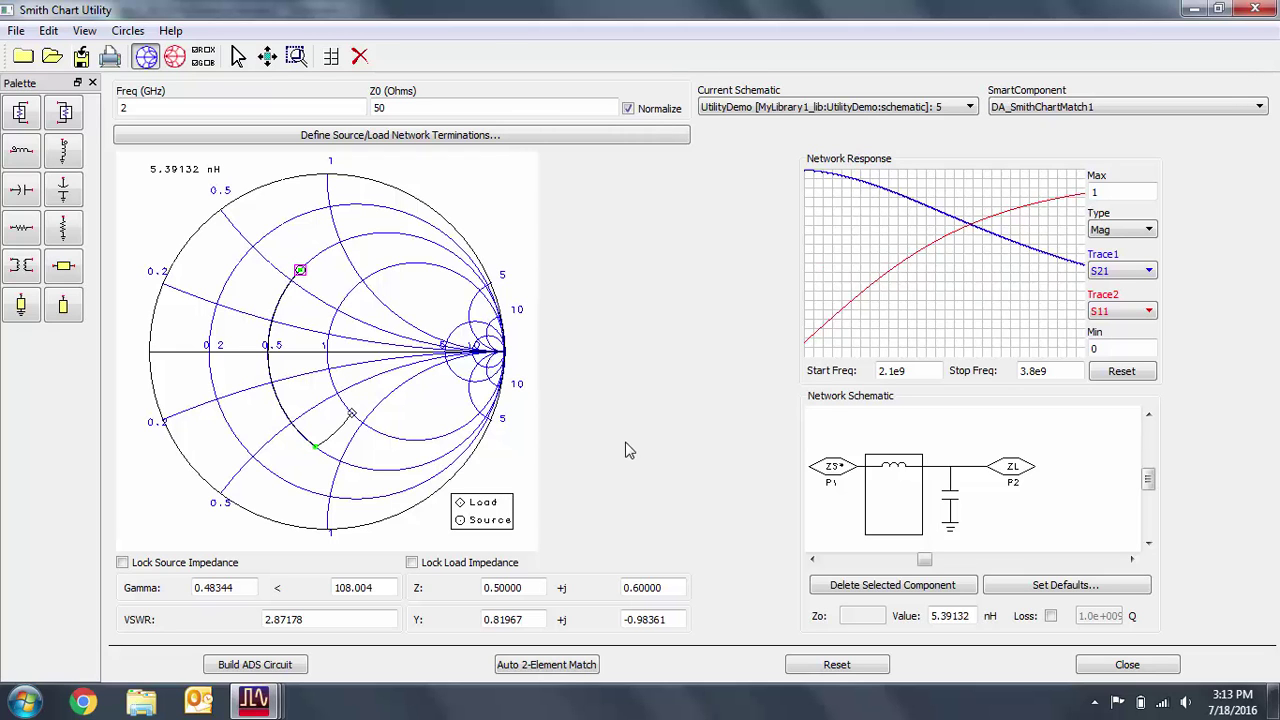
Auto-match, pick the series 5.39 nH inductor / shunt 688.99 fF capacitor network, and build it
click(566, 666)
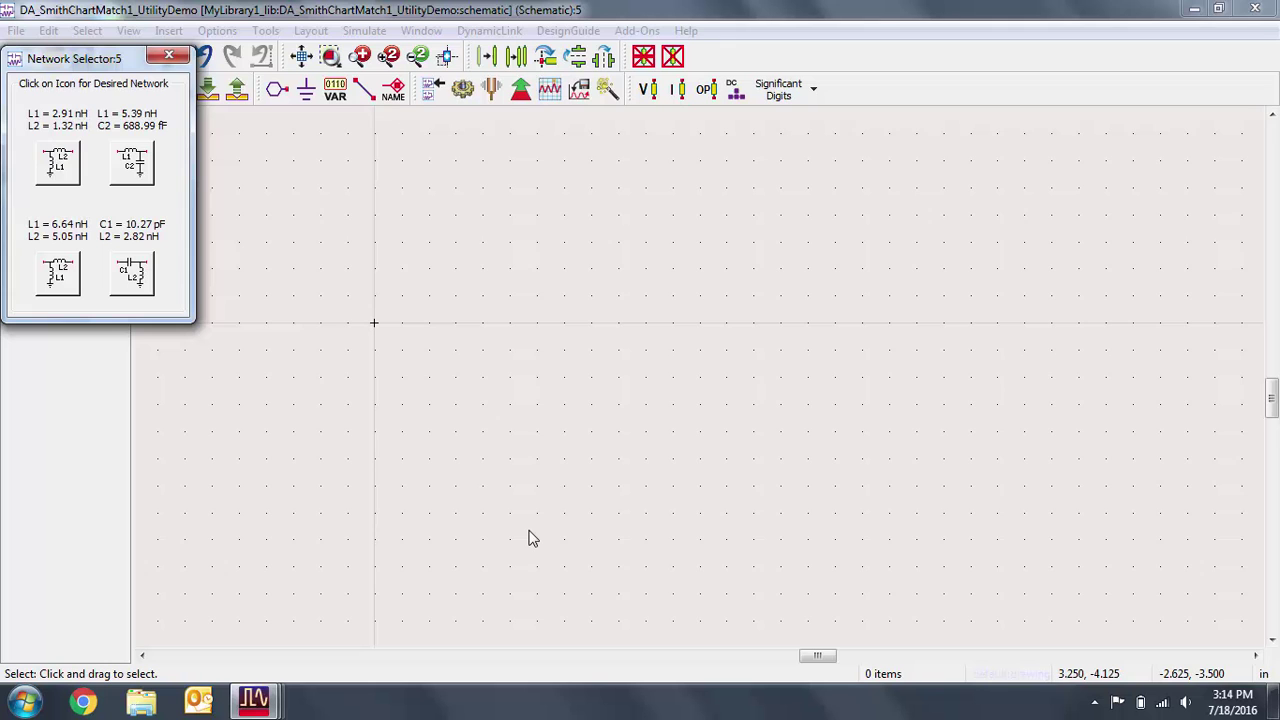
click(131, 163)
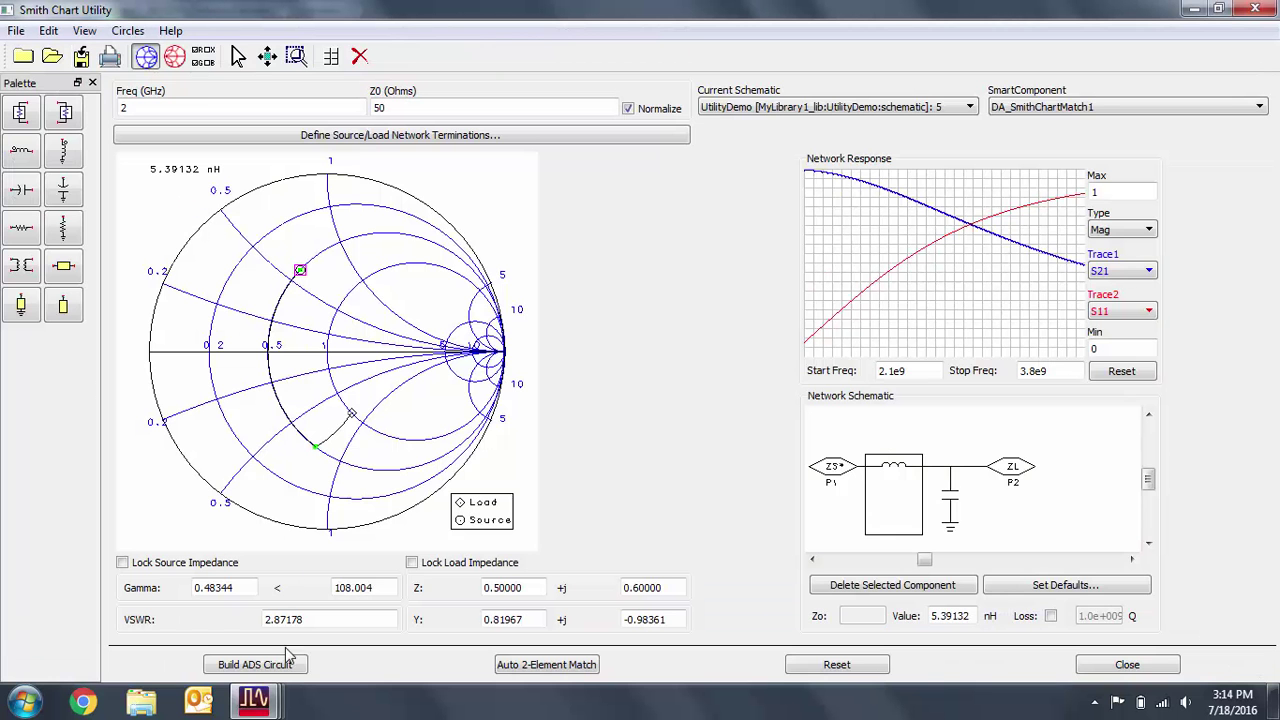
click(289, 665)
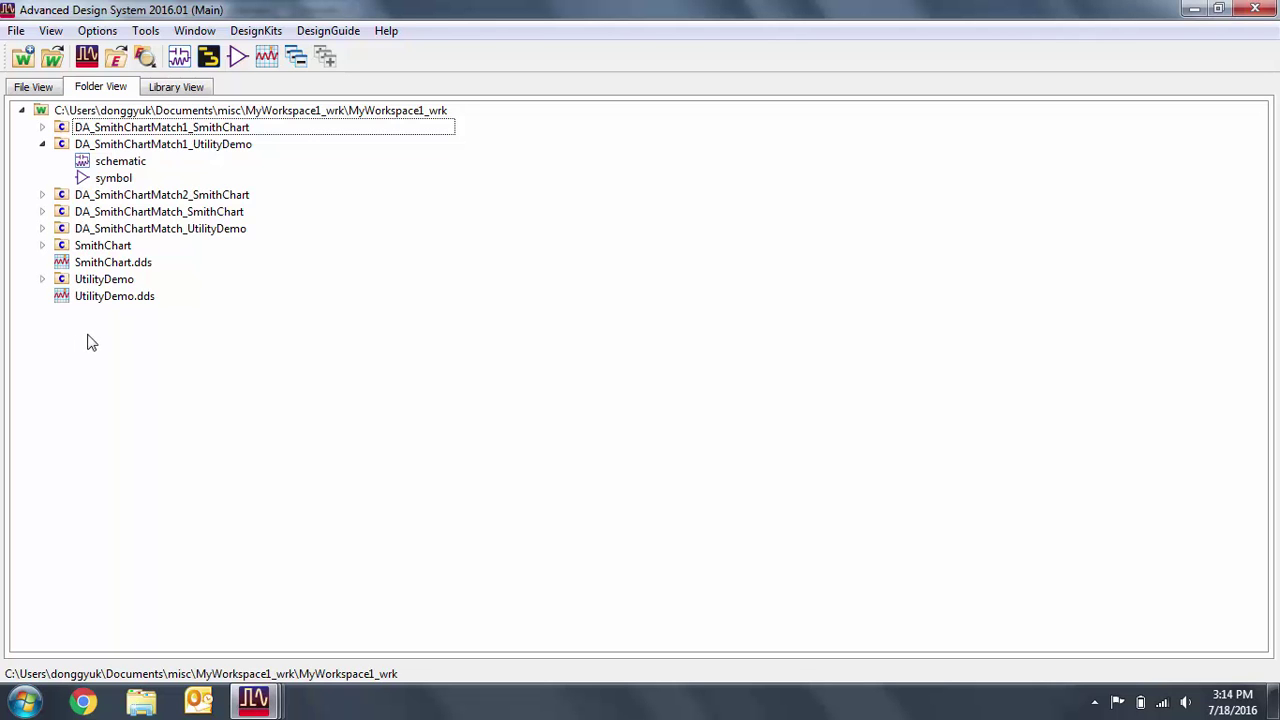
Open the DA_SmithChartMatch1_UtilityDemo schematic maximized and zoomed in on L1 and C1
double_click(125, 162)
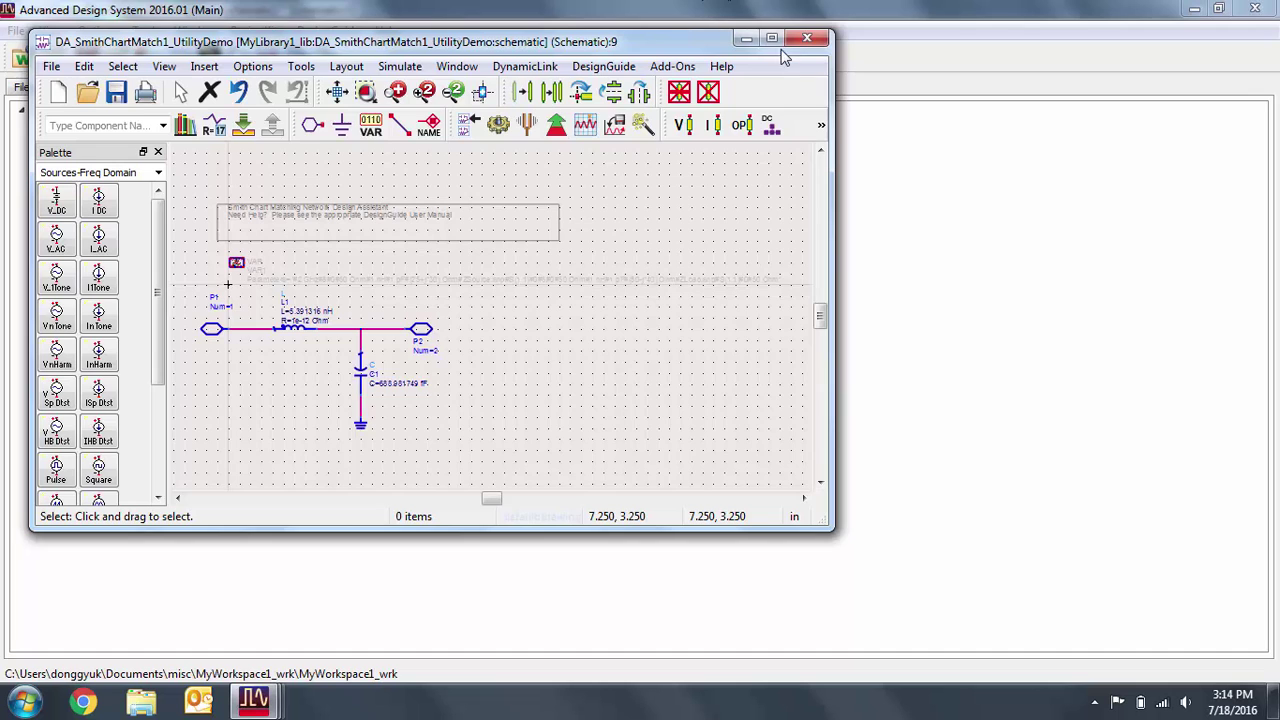
click(771, 38)
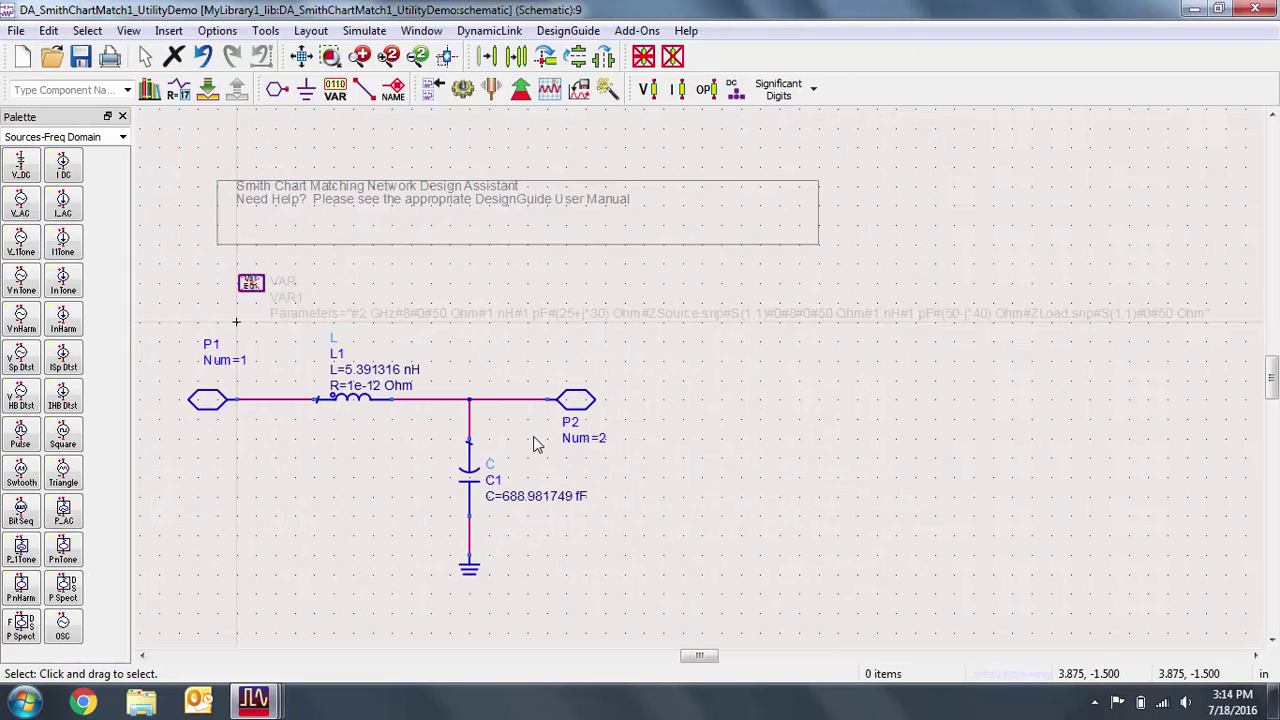
scroll(592, 415, up, 2)
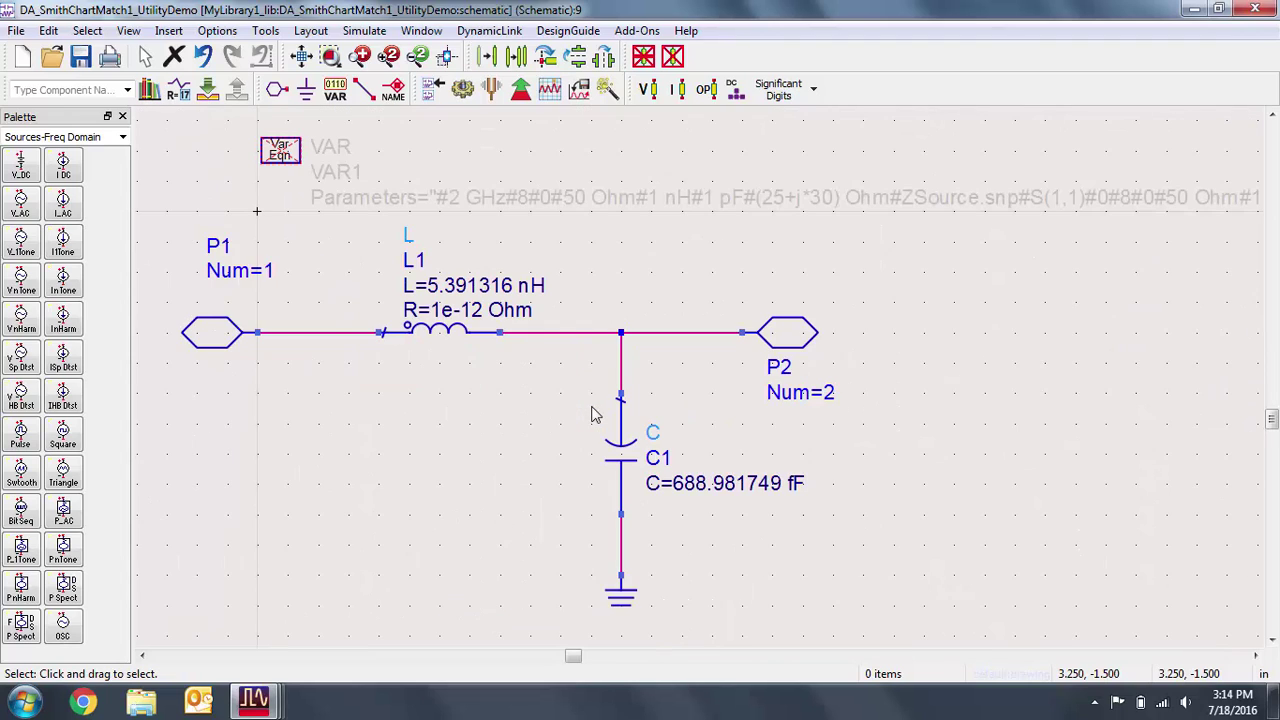